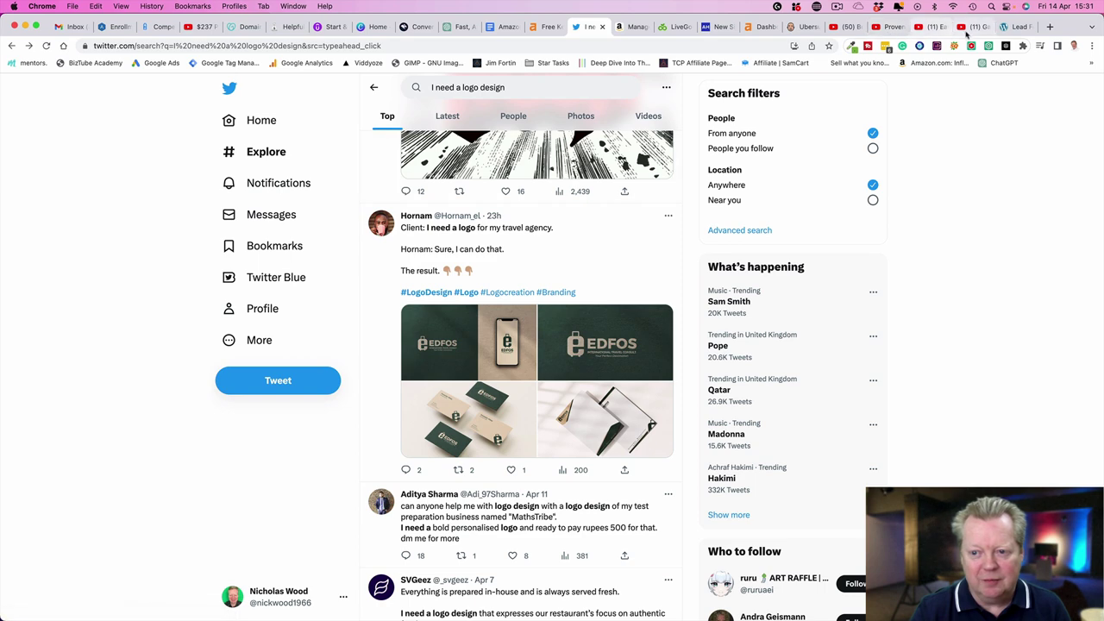
Step: Switch to the YouTube Short about making $50–$200 in the next hour
{"action": "left_click", "coordinate": [931, 30]}
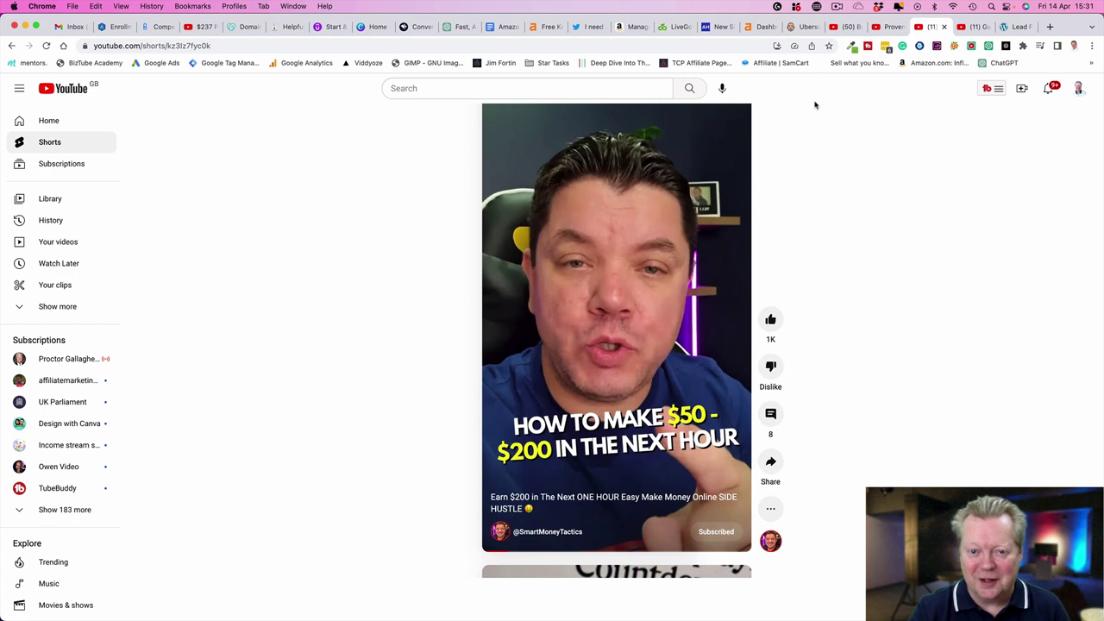
Step: Back on Twitter, rerun the 'I need a logo design' search
{"action": "left_click", "coordinate": [585, 27]}
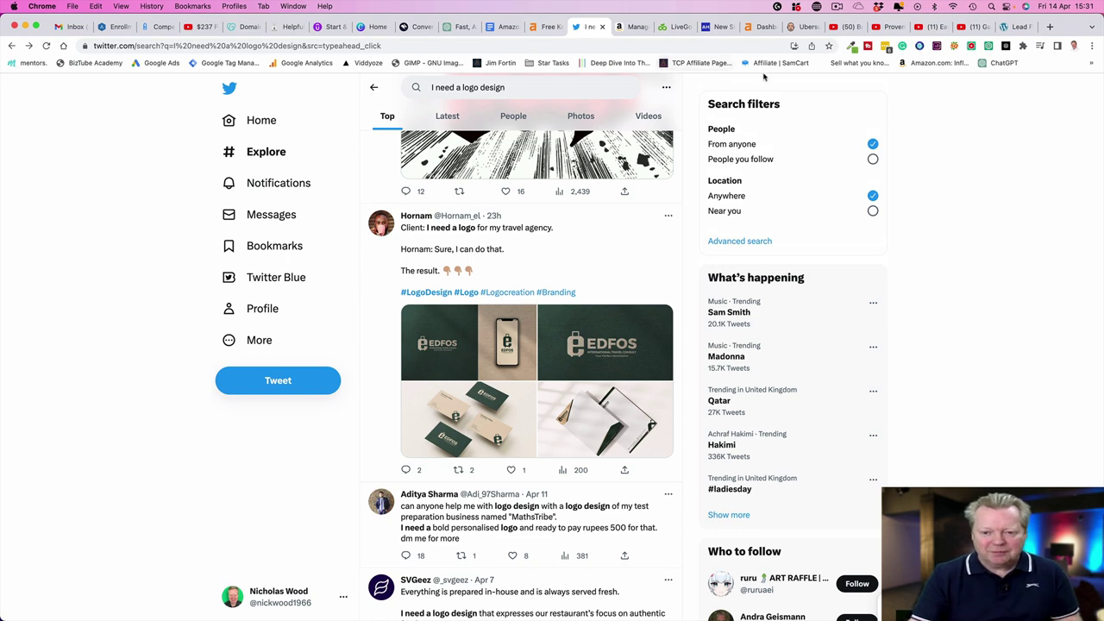
{"action": "scroll", "coordinate": [548, 90], "scroll_direction": "down", "scroll_amount": 5}
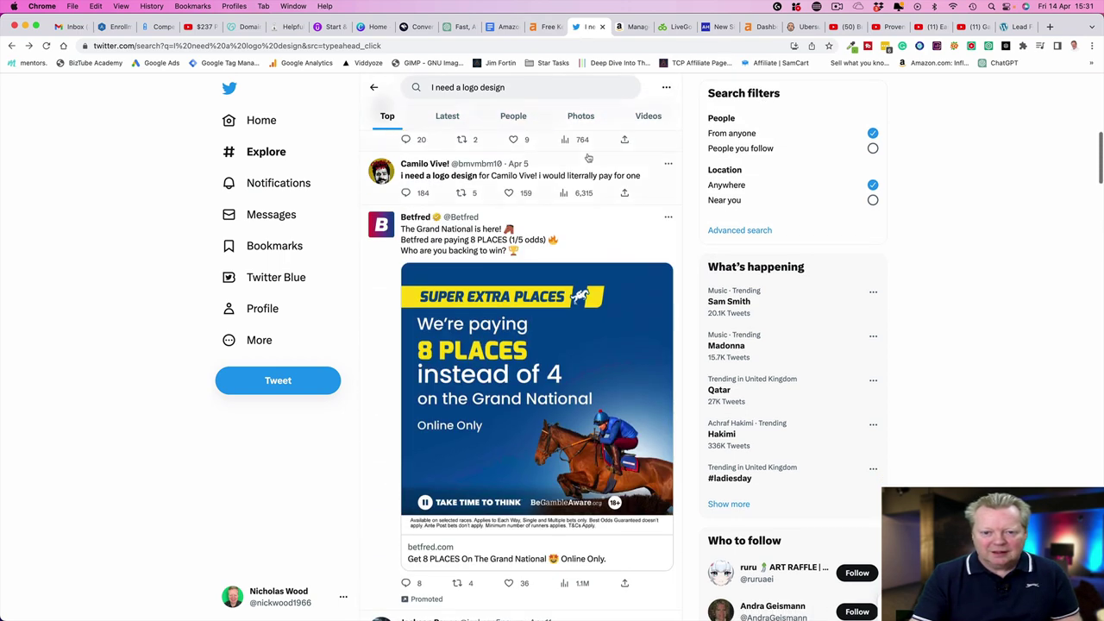
{"action": "left_click", "coordinate": [542, 89]}
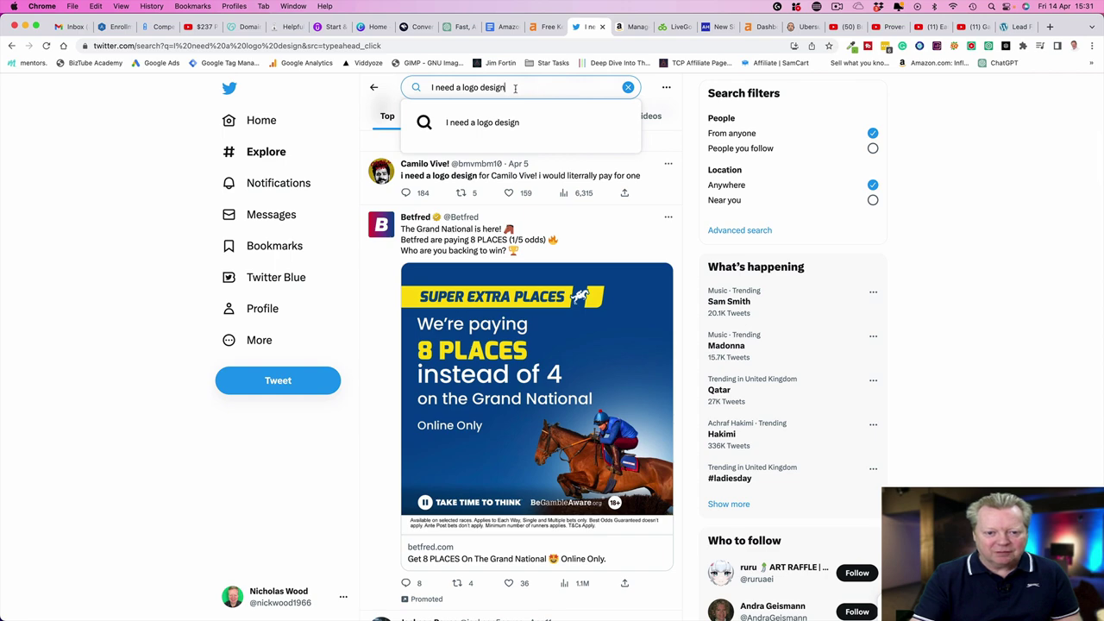
{"action": "key", "text": "Return"}
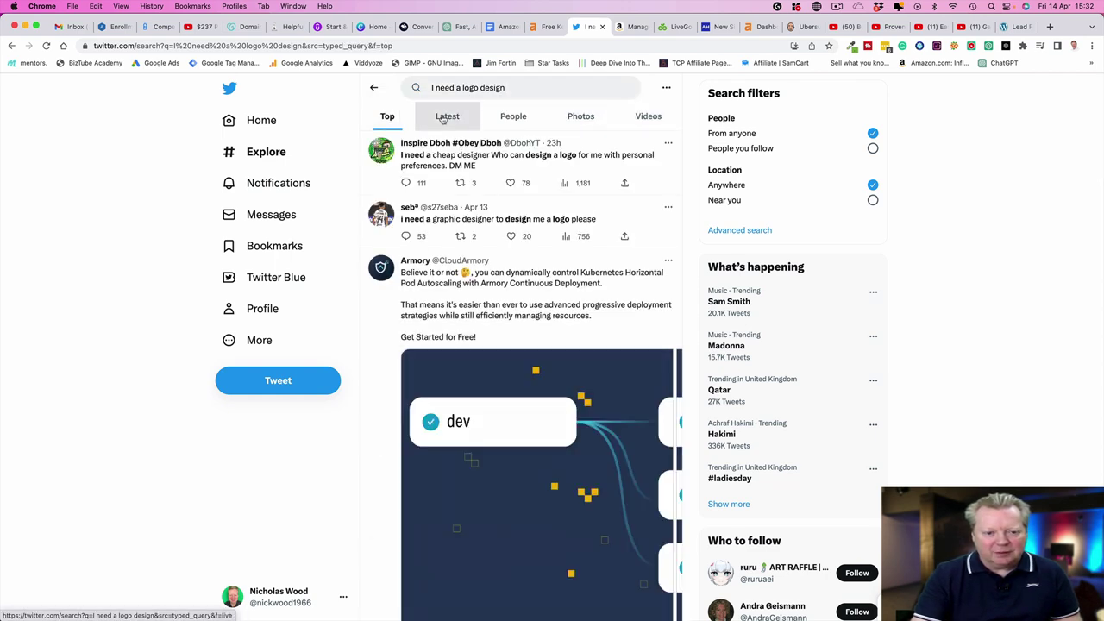
Step: Show the Latest results and browse the recent logo-request tweets
{"action": "left_click", "coordinate": [445, 120]}
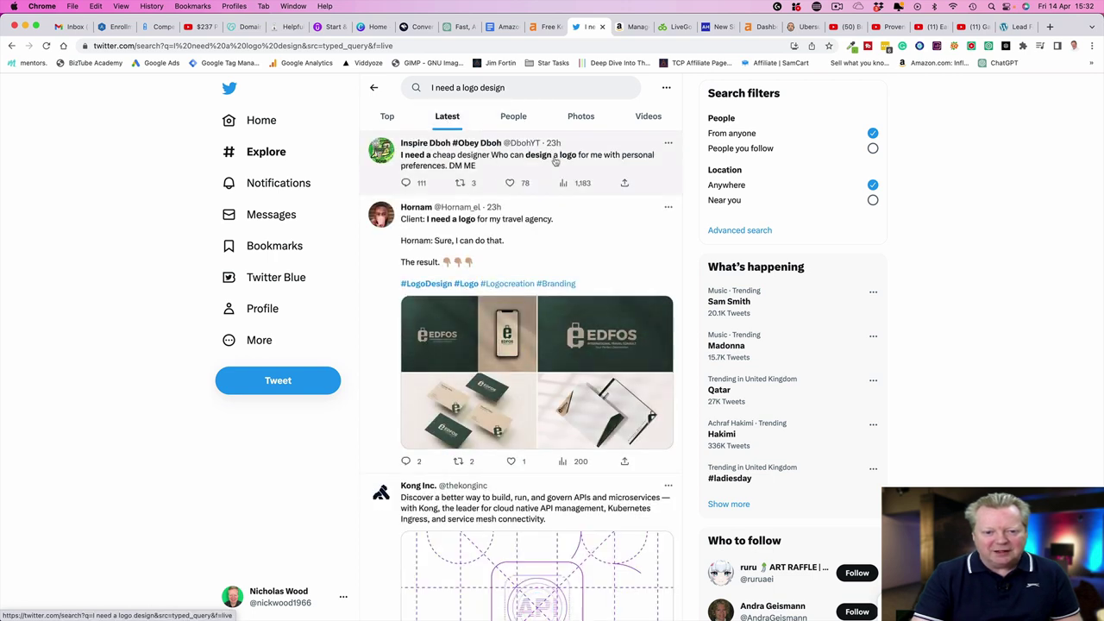
{"action": "scroll", "coordinate": [605, 161], "scroll_direction": "down", "scroll_amount": 1}
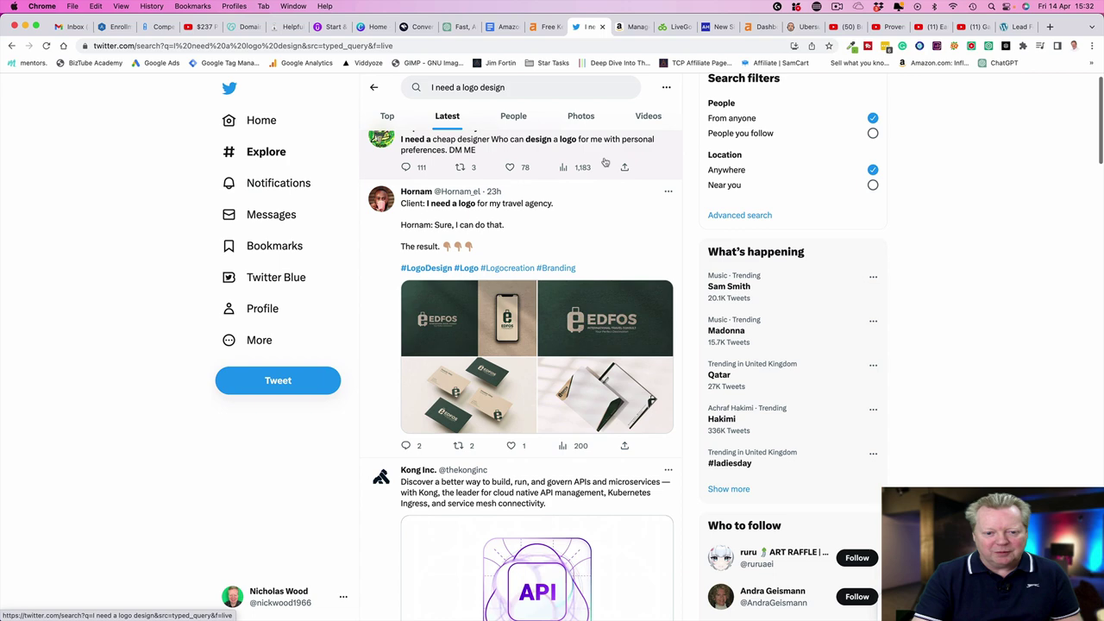
{"action": "scroll", "coordinate": [605, 161], "scroll_direction": "down", "scroll_amount": 2}
{"action": "scroll", "coordinate": [604, 162], "scroll_direction": "down", "scroll_amount": 3}
{"action": "scroll", "coordinate": [605, 161], "scroll_direction": "down", "scroll_amount": 2}
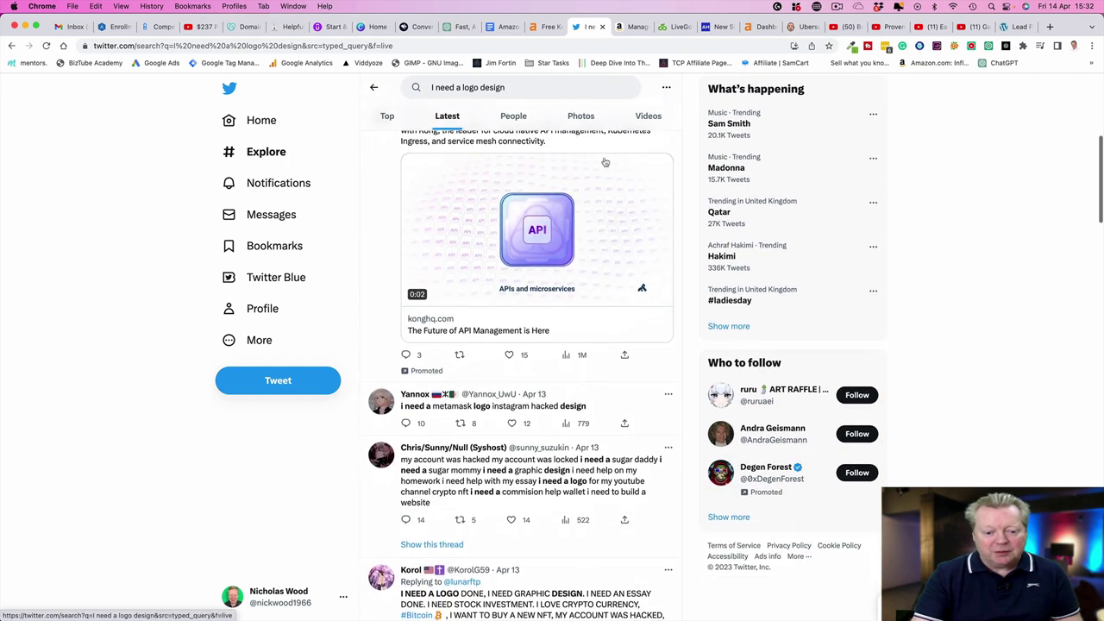
{"action": "scroll", "coordinate": [565, 323], "scroll_direction": "down", "scroll_amount": 1}
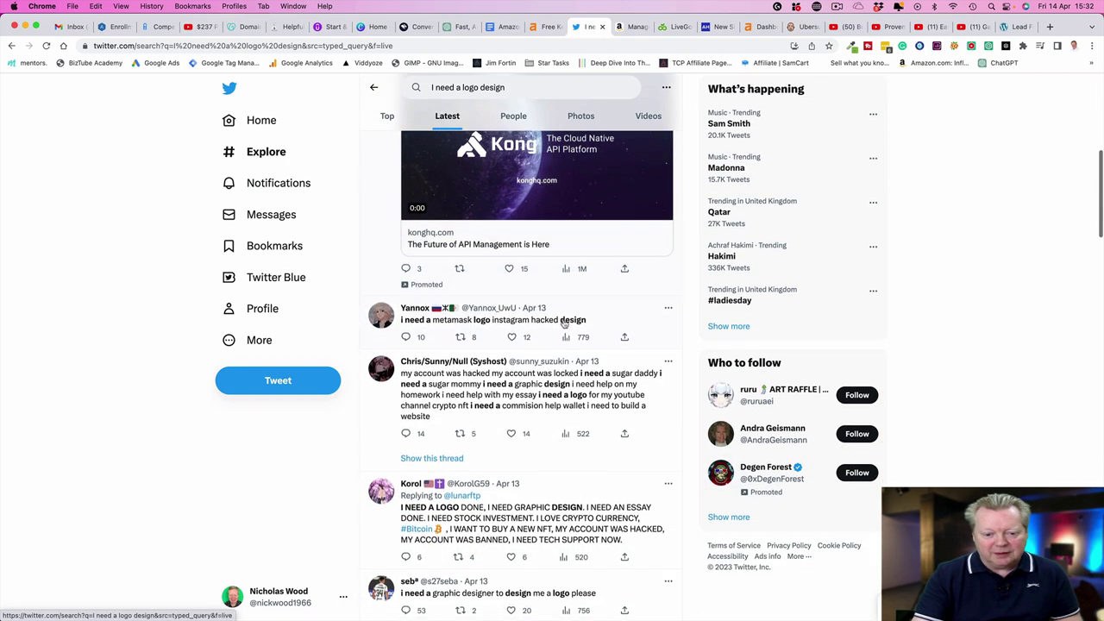
{"action": "scroll", "coordinate": [565, 324], "scroll_direction": "down", "scroll_amount": 2}
{"action": "scroll", "coordinate": [564, 323], "scroll_direction": "down", "scroll_amount": 2}
{"action": "scroll", "coordinate": [564, 323], "scroll_direction": "down", "scroll_amount": 1}
{"action": "scroll", "coordinate": [565, 323], "scroll_direction": "down", "scroll_amount": 1}
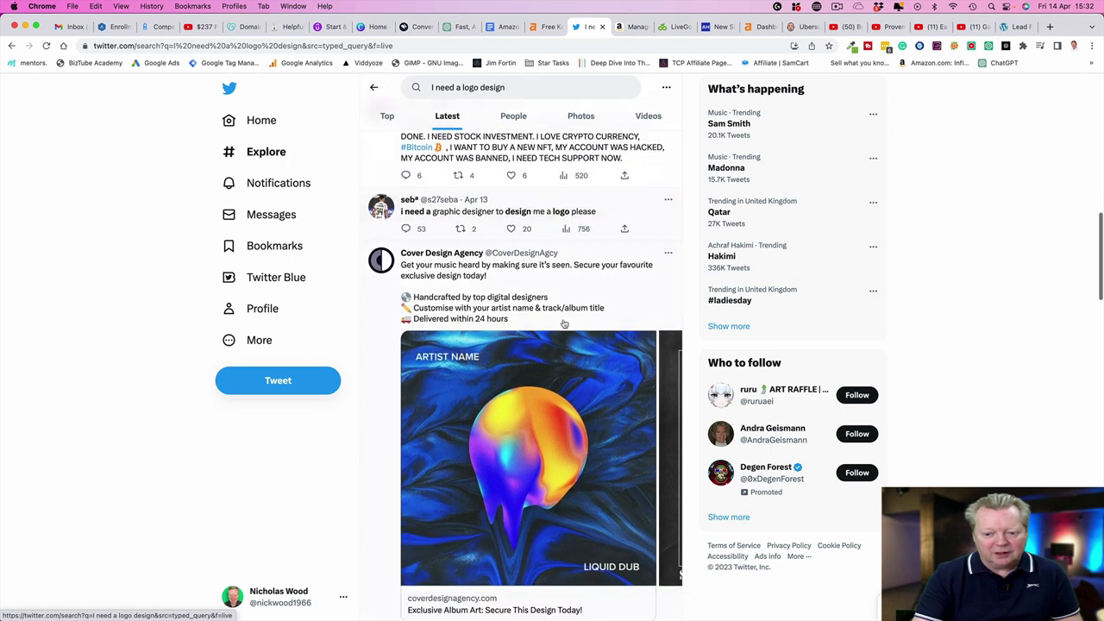
{"action": "scroll", "coordinate": [565, 323], "scroll_direction": "down", "scroll_amount": 2}
{"action": "scroll", "coordinate": [565, 323], "scroll_direction": "down", "scroll_amount": 1}
{"action": "scroll", "coordinate": [564, 324], "scroll_direction": "up", "scroll_amount": 5}
{"action": "scroll", "coordinate": [569, 285], "scroll_direction": "up", "scroll_amount": 1}
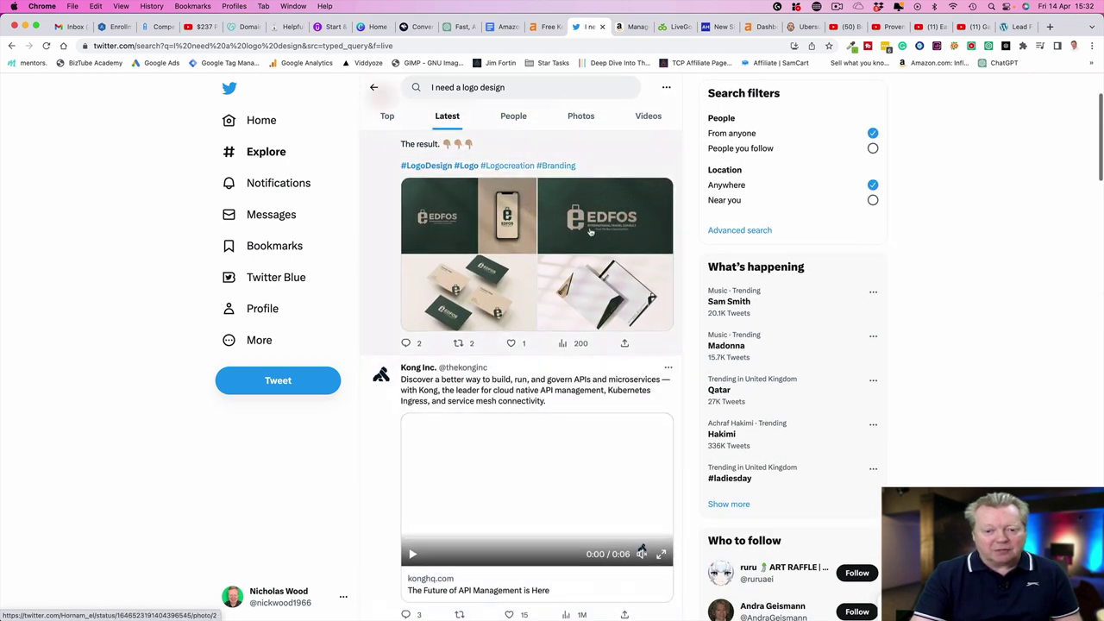
{"action": "scroll", "coordinate": [586, 233], "scroll_direction": "up", "scroll_amount": 2}
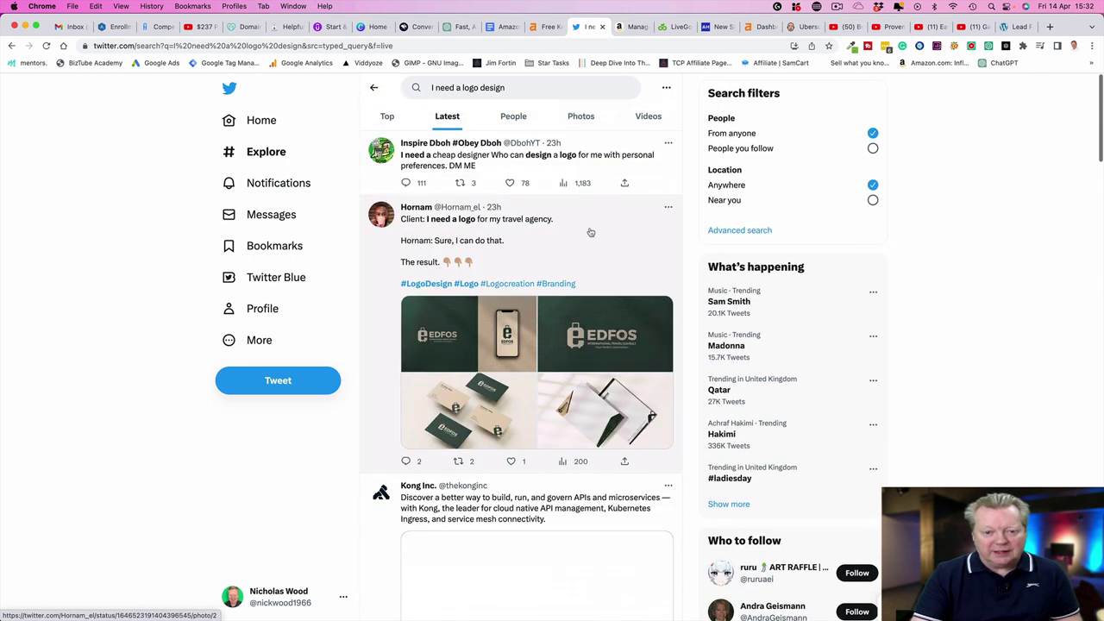
Step: Go to ChatGPT and review the shortened $50, two-hour logo pitch with hashtags
{"action": "left_click", "coordinate": [463, 27]}
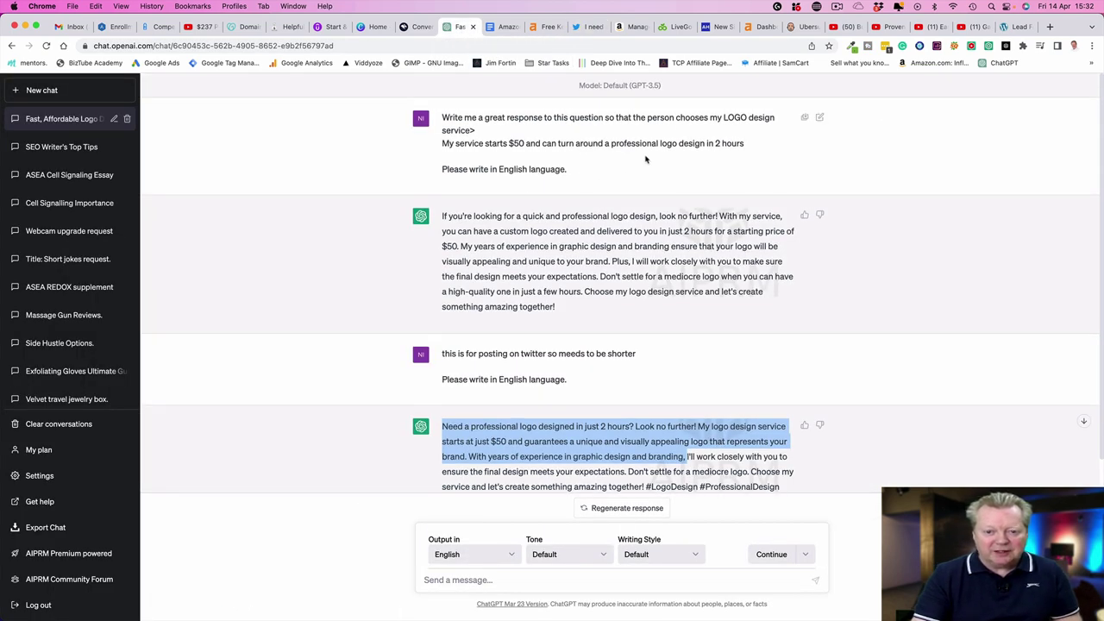
{"action": "scroll", "coordinate": [570, 168], "scroll_direction": "down", "scroll_amount": 1}
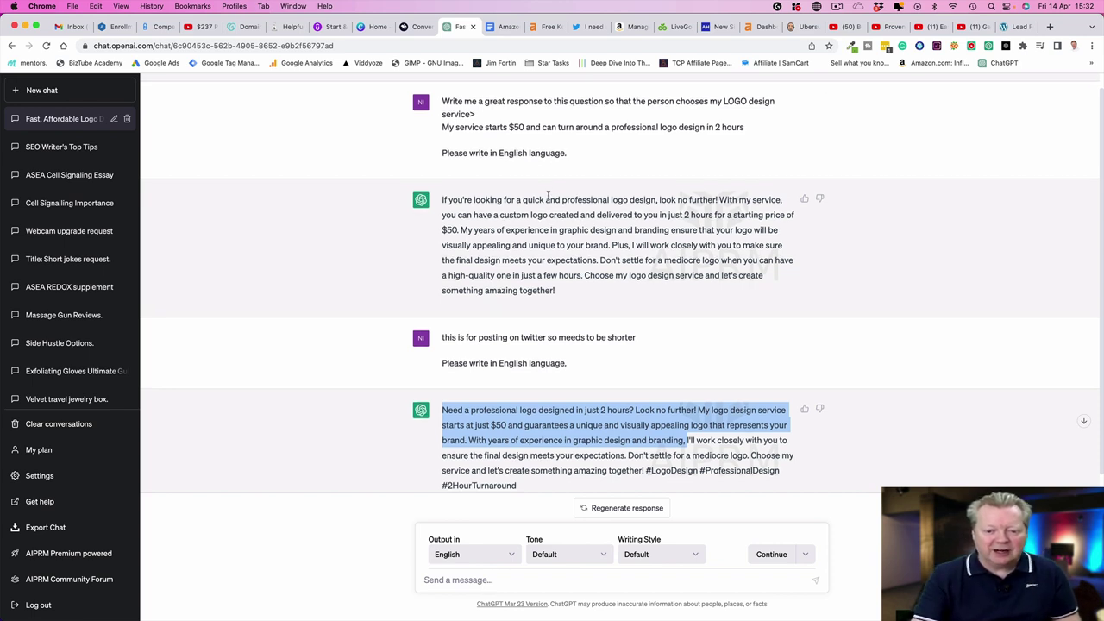
{"action": "scroll", "coordinate": [545, 210], "scroll_direction": "down", "scroll_amount": 1}
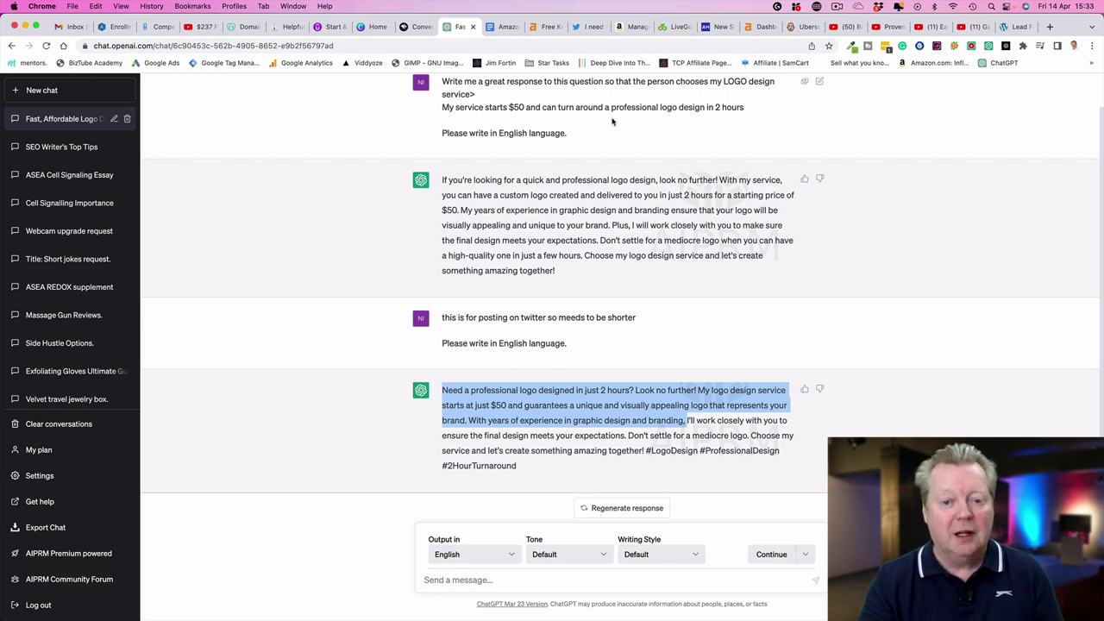
Step: Return to the Twitter results and scroll to the Art.Design.Music free-logo tweet
{"action": "key", "text": "ctrl+Tab"}
{"action": "key", "text": "ctrl+Tab"}
{"action": "key", "text": "ctrl+Tab"}
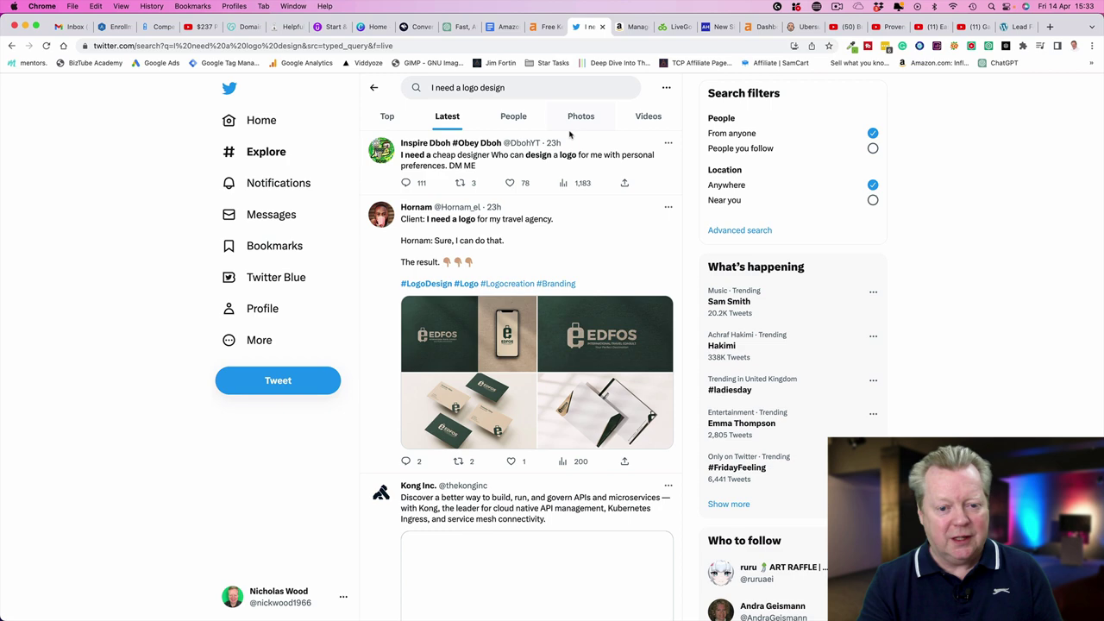
{"action": "scroll", "coordinate": [563, 180], "scroll_direction": "down", "scroll_amount": 2}
{"action": "scroll", "coordinate": [562, 181], "scroll_direction": "down", "scroll_amount": 2}
{"action": "scroll", "coordinate": [565, 190], "scroll_direction": "down", "scroll_amount": 3}
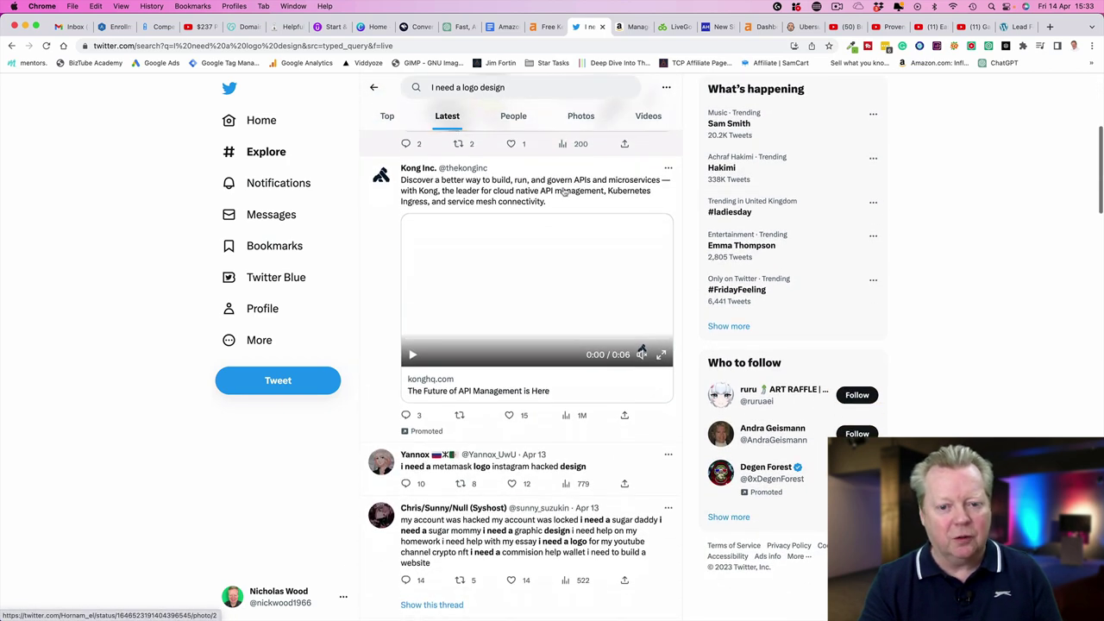
{"action": "scroll", "coordinate": [564, 189], "scroll_direction": "down", "scroll_amount": 3}
{"action": "scroll", "coordinate": [565, 190], "scroll_direction": "down", "scroll_amount": 2}
{"action": "scroll", "coordinate": [565, 190], "scroll_direction": "down", "scroll_amount": 1}
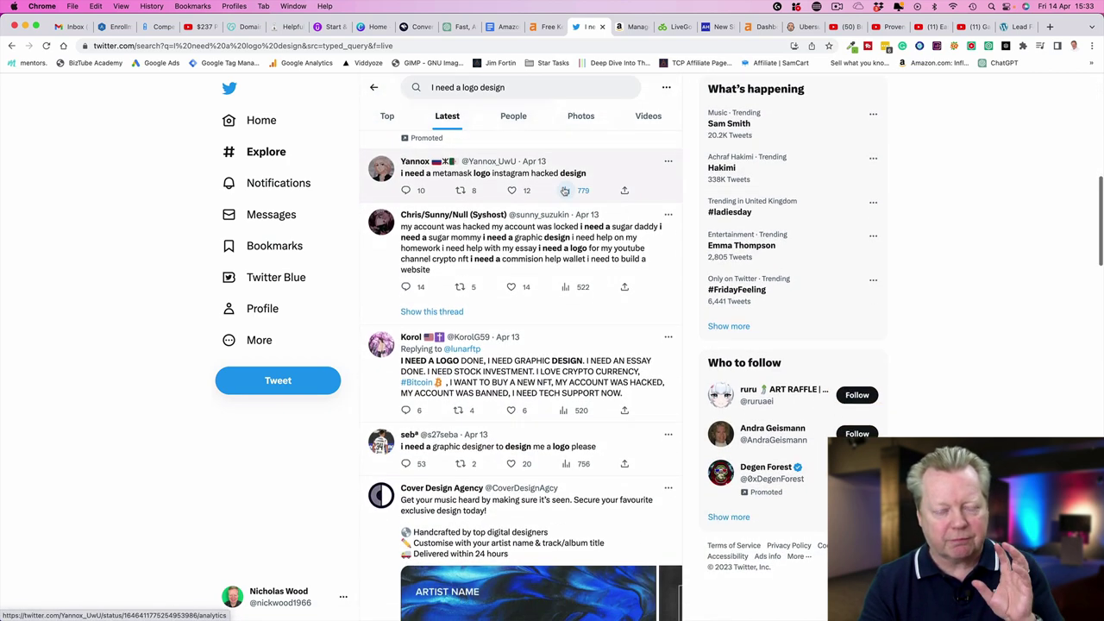
{"action": "scroll", "coordinate": [563, 190], "scroll_direction": "down", "scroll_amount": 1}
{"action": "scroll", "coordinate": [564, 190], "scroll_direction": "down", "scroll_amount": 1}
{"action": "scroll", "coordinate": [564, 190], "scroll_direction": "down", "scroll_amount": 3}
{"action": "scroll", "coordinate": [564, 190], "scroll_direction": "down", "scroll_amount": 1}
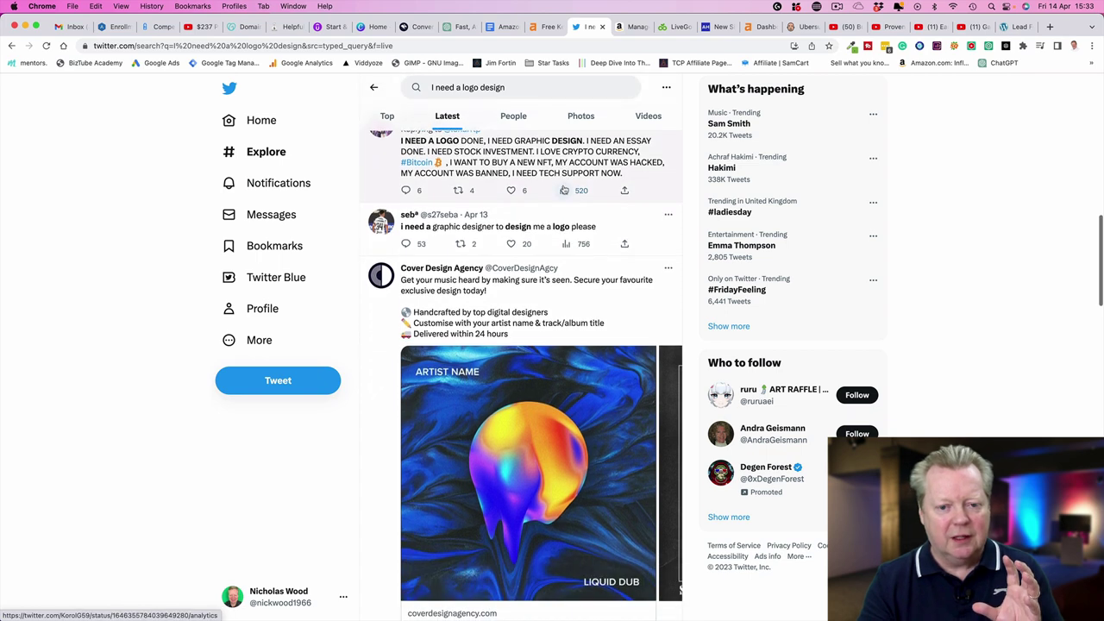
{"action": "scroll", "coordinate": [564, 191], "scroll_direction": "down", "scroll_amount": 1}
{"action": "scroll", "coordinate": [564, 186], "scroll_direction": "down", "scroll_amount": 1}
{"action": "scroll", "coordinate": [560, 224], "scroll_direction": "down", "scroll_amount": 3}
{"action": "scroll", "coordinate": [558, 269], "scroll_direction": "up", "scroll_amount": 1}
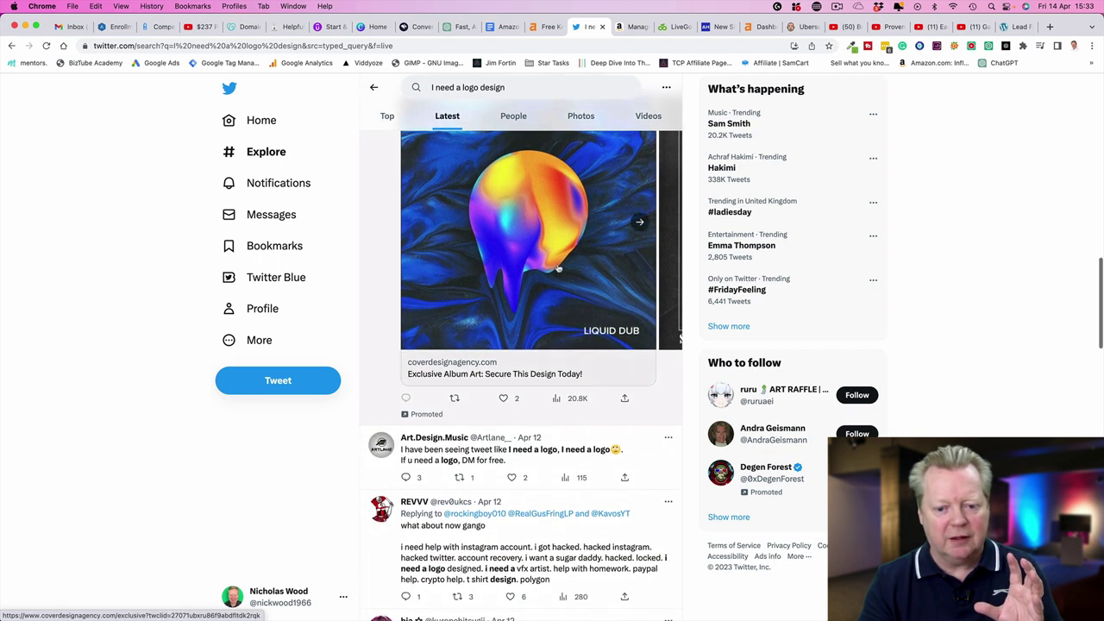
{"action": "scroll", "coordinate": [558, 269], "scroll_direction": "down", "scroll_amount": 3}
{"action": "scroll", "coordinate": [558, 269], "scroll_direction": "down", "scroll_amount": 1}
Step: Reply to that tweet with the pasted $50, two-hour logo design pitch
{"action": "left_click", "coordinate": [406, 277]}
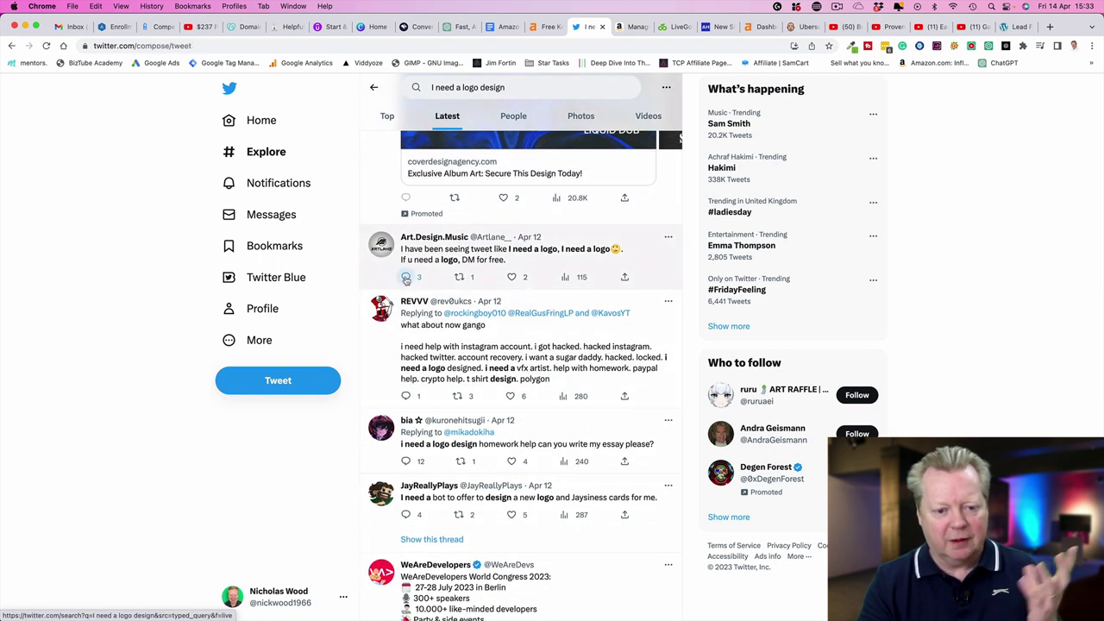
{"action": "right_click", "coordinate": [459, 239]}
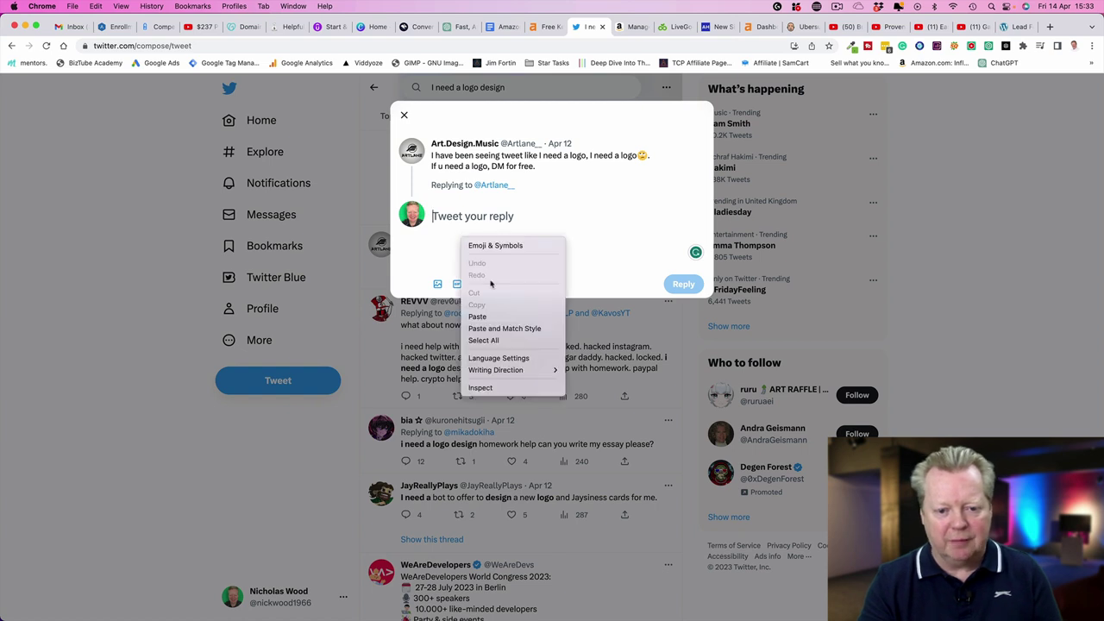
{"action": "left_click", "coordinate": [493, 320]}
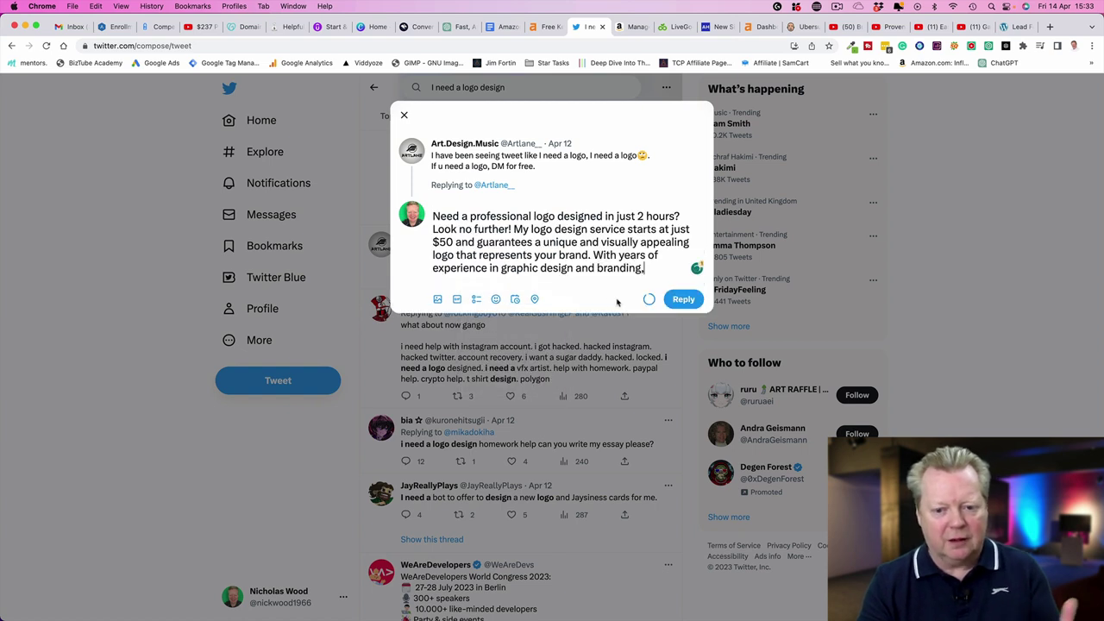
{"action": "left_click", "coordinate": [678, 299]}
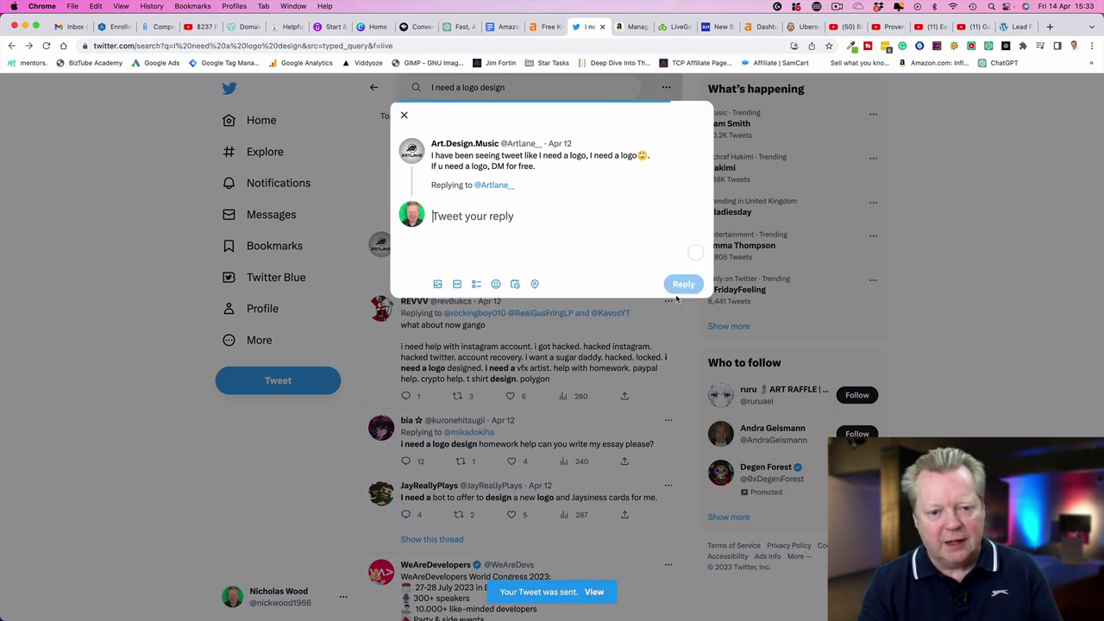